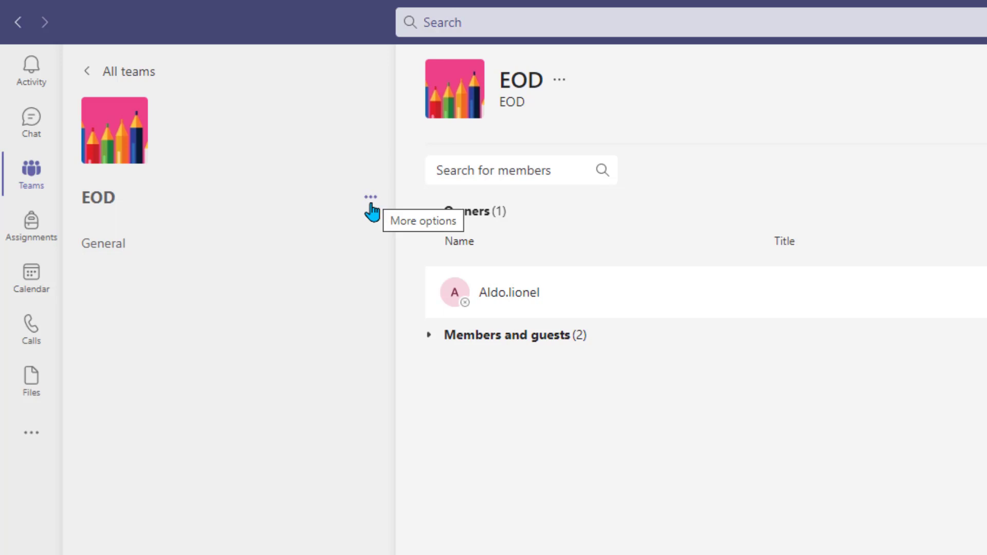
Step: Create a standard channel named channel_grafana_demo in the EOD team
left_click(370, 201)
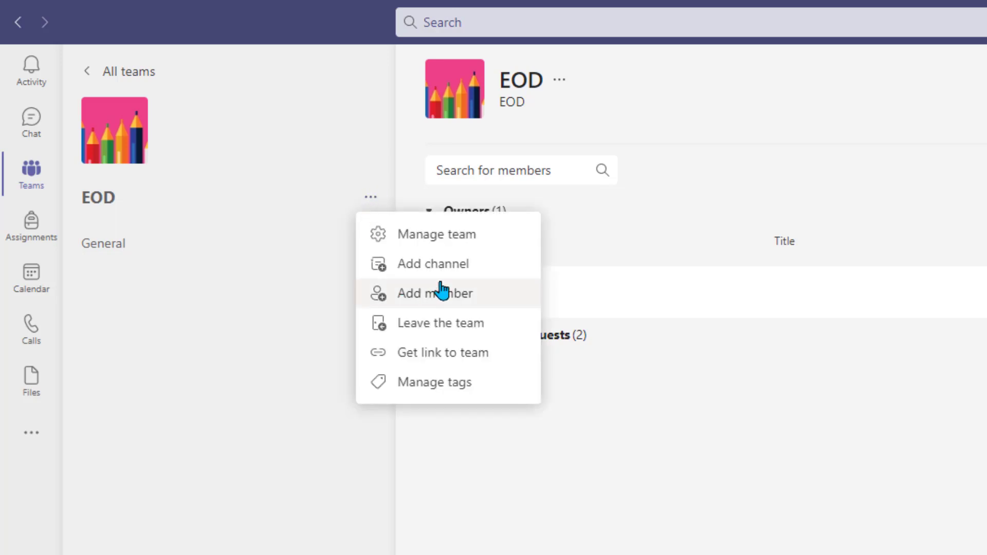
left_click(421, 267)
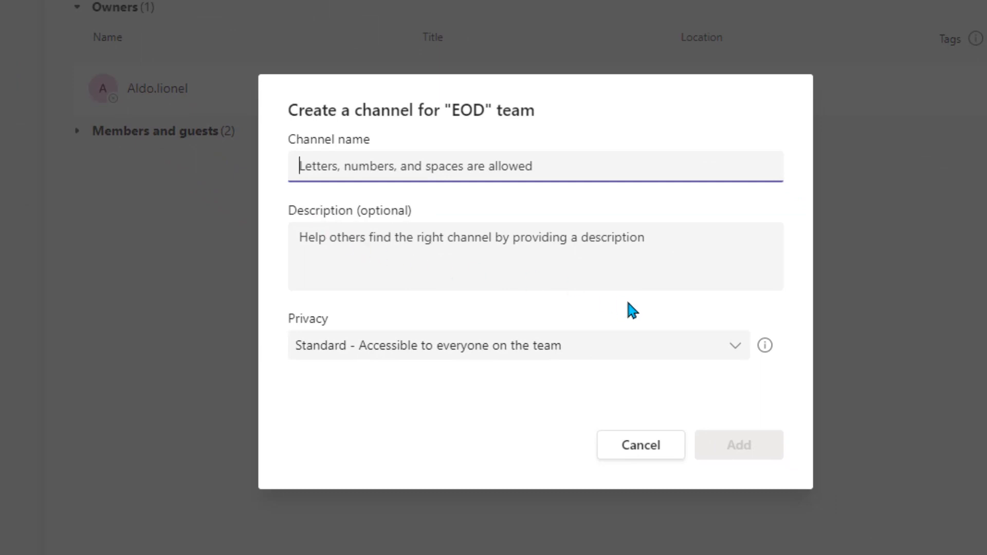
type("channel_")
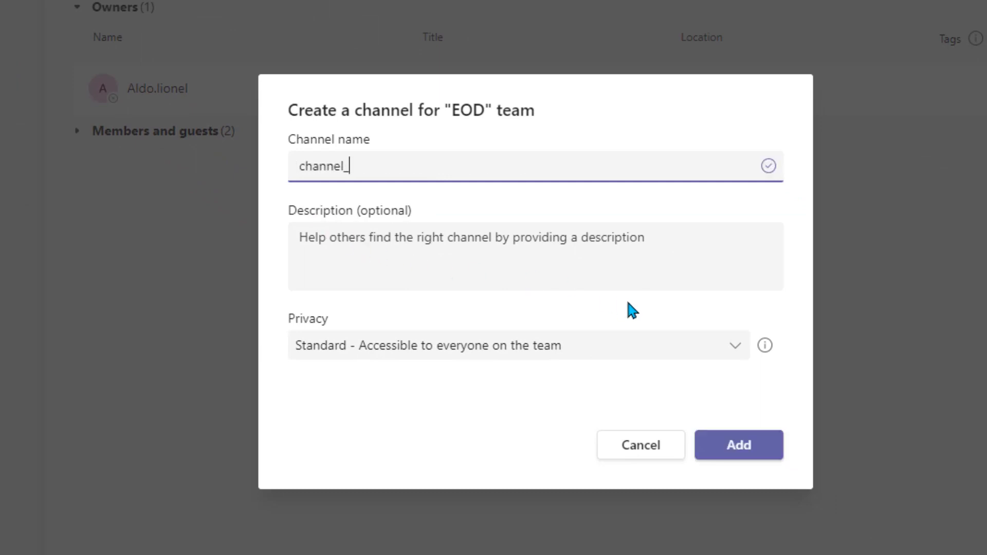
type("grafana_demo")
left_click(778, 444)
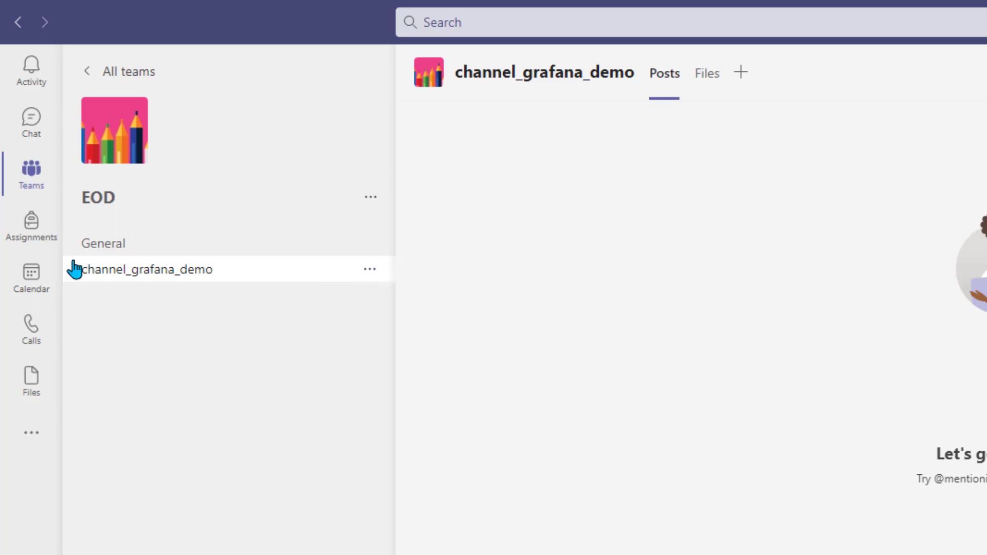
Step: Set up an Incoming Webhook connector named msteams-notification for channel_grafana_demo and copy its URL
left_click(368, 271)
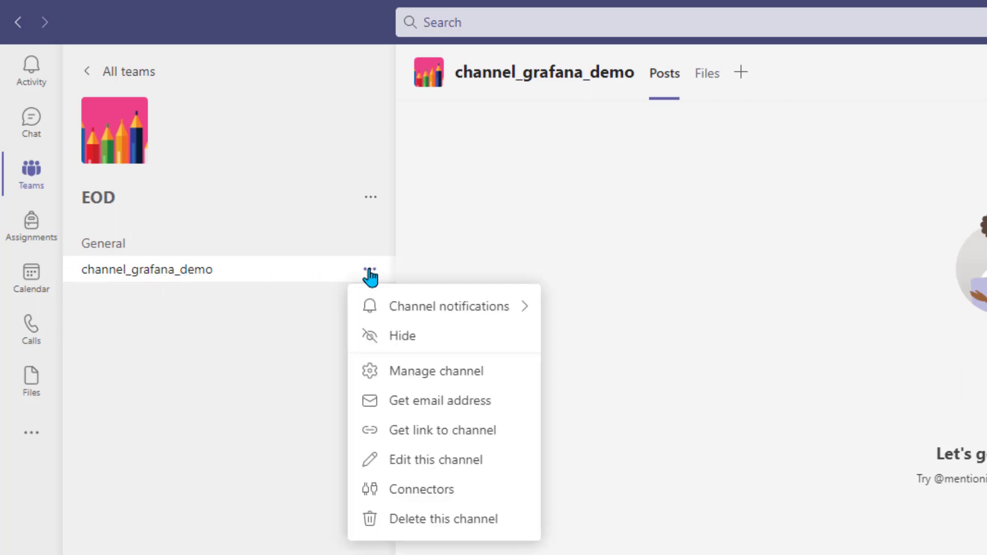
left_click(443, 491)
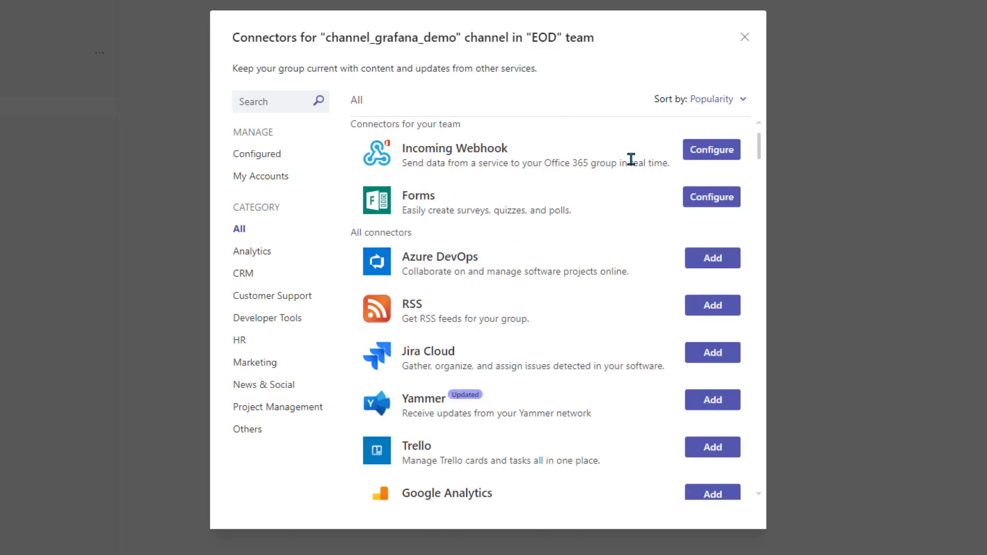
left_click(714, 152)
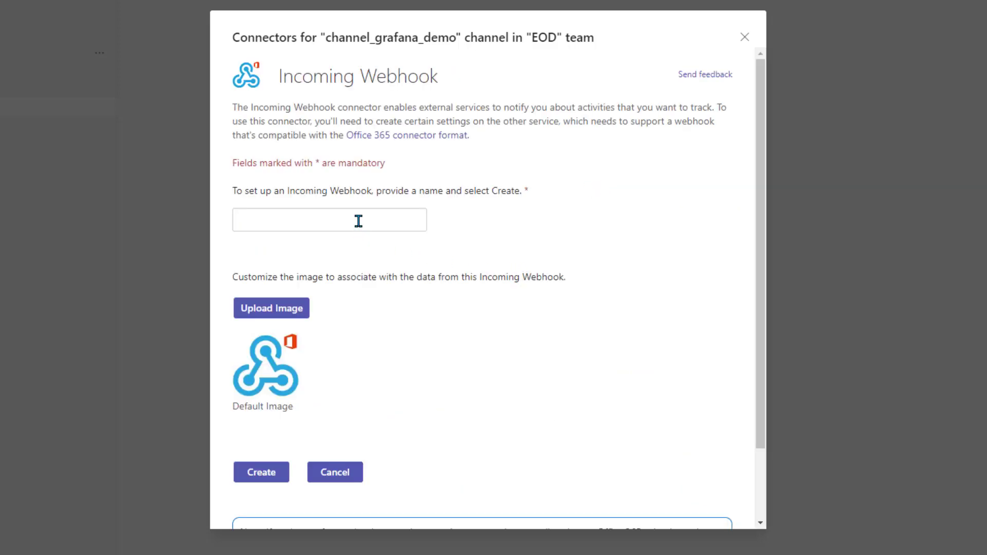
type("ms")
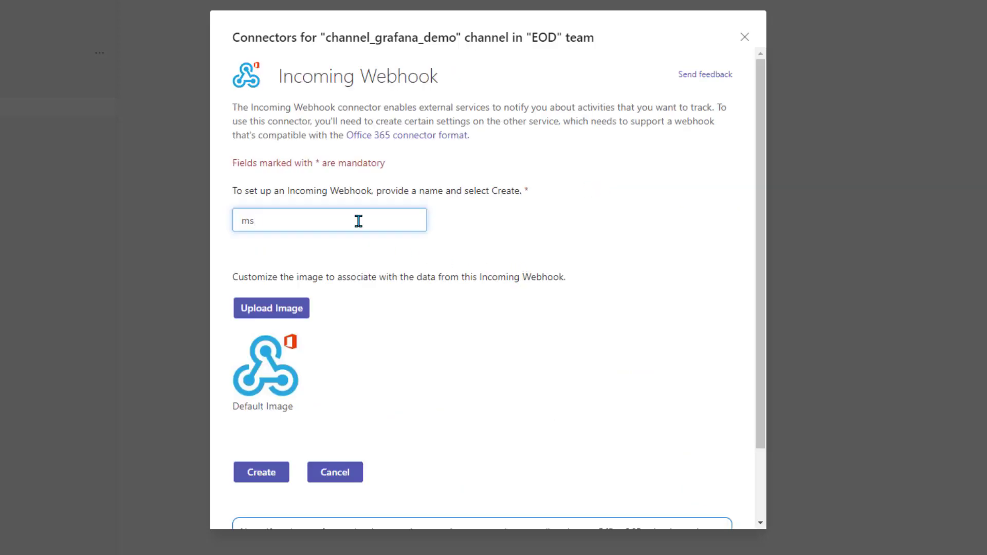
type("teams-notification")
scroll(288, 368, "down", 2)
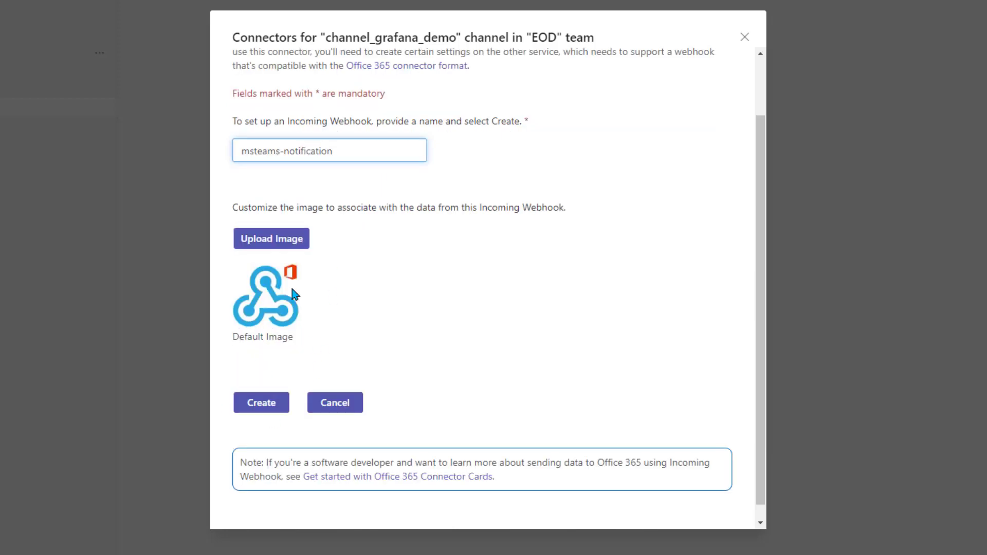
left_click(262, 403)
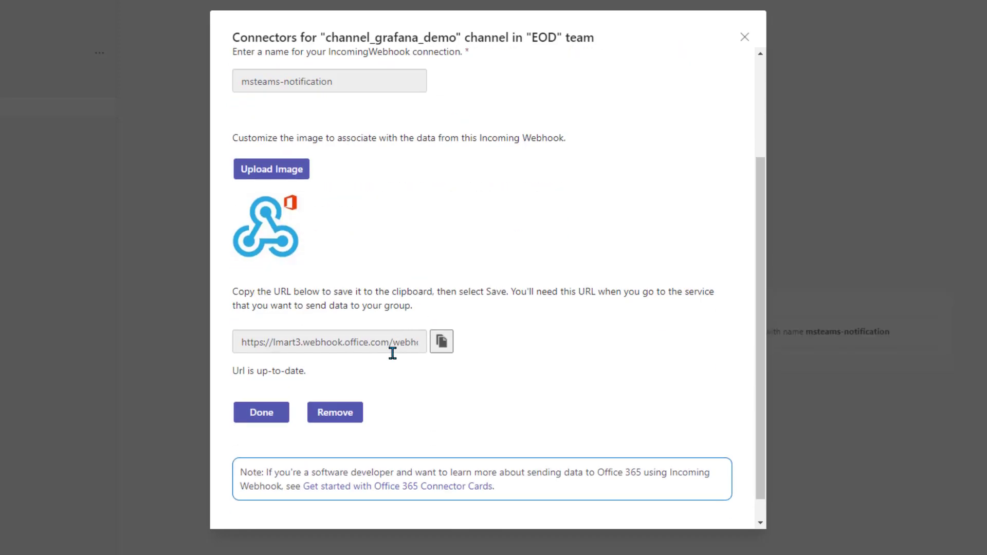
left_click(443, 343)
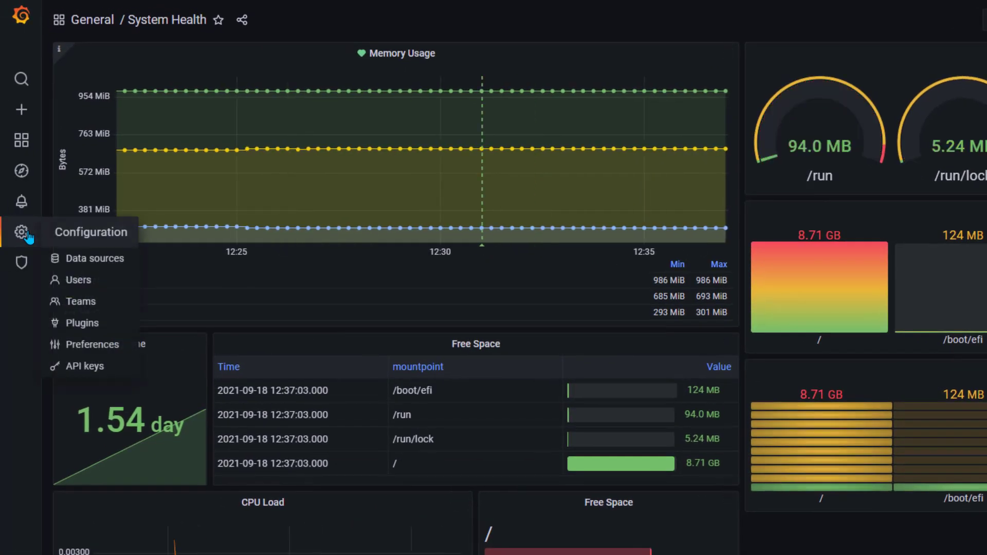
Step: Switch to Grafana and go to the alerting notification channels, saving the System Health dashboard's pending changes on the way
mouse_move(23, 203)
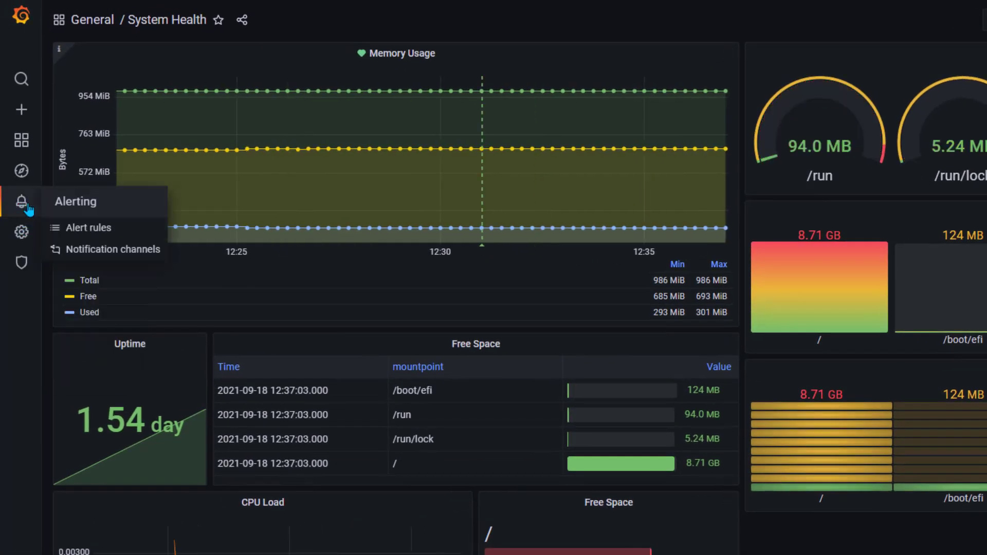
left_click(127, 250)
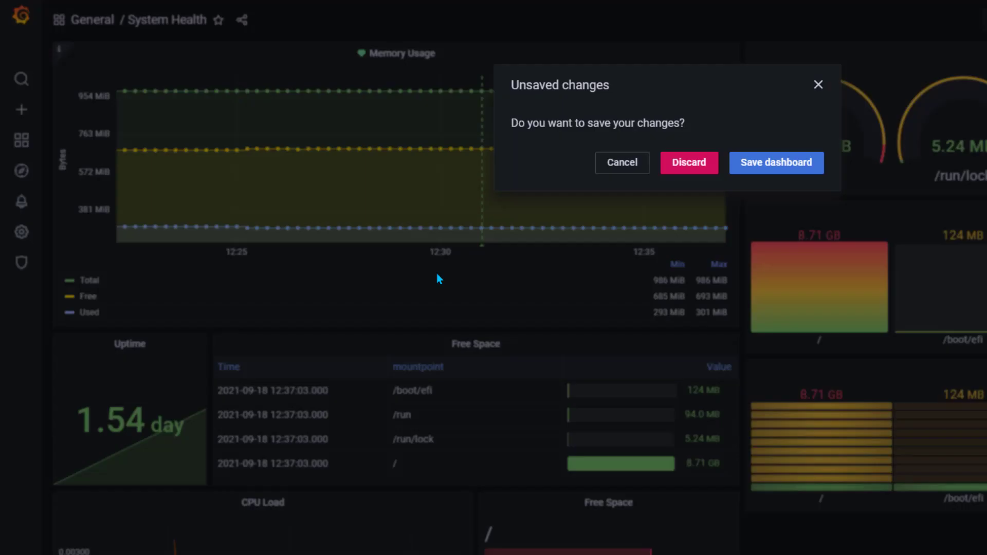
left_click(784, 164)
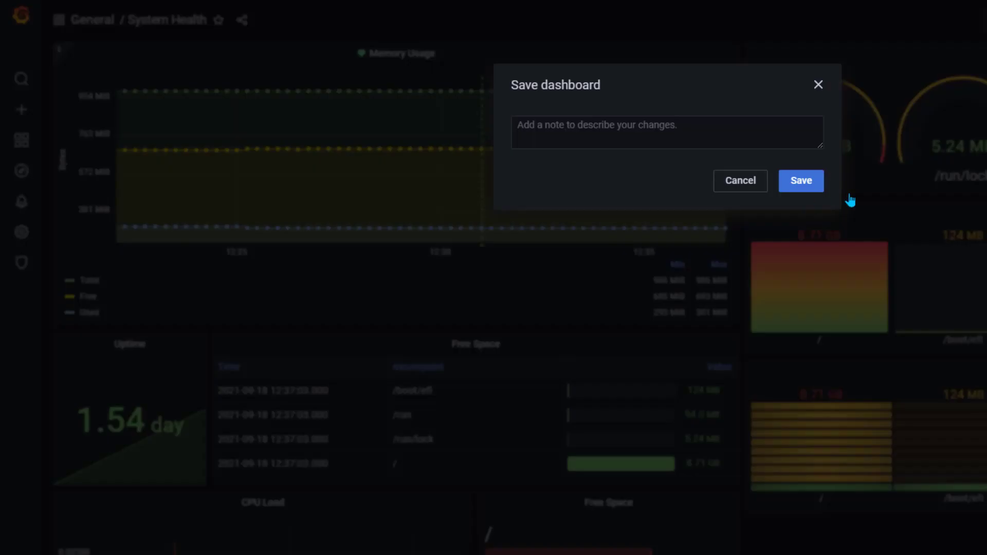
left_click(813, 183)
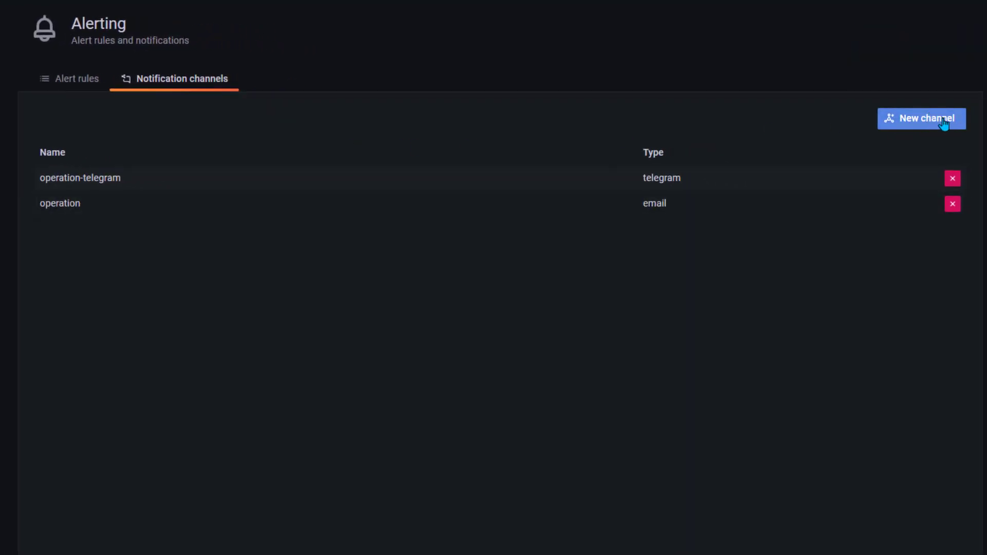
Step: Fill in a new notification channel named msteams-notification with type Microsoft Teams and paste the copied incoming webhook URL
left_click(952, 125)
left_click(141, 172)
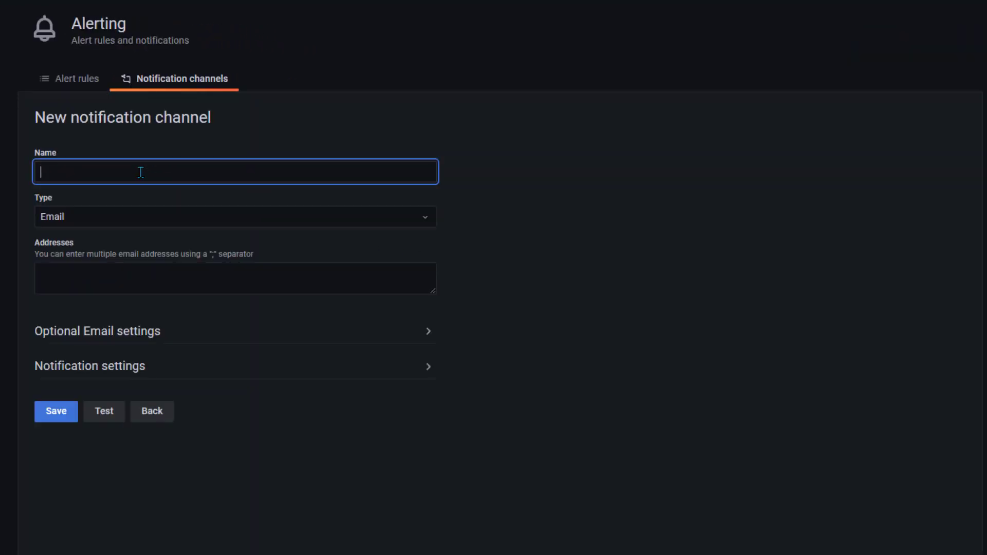
type("msteams-notification")
left_click(119, 222)
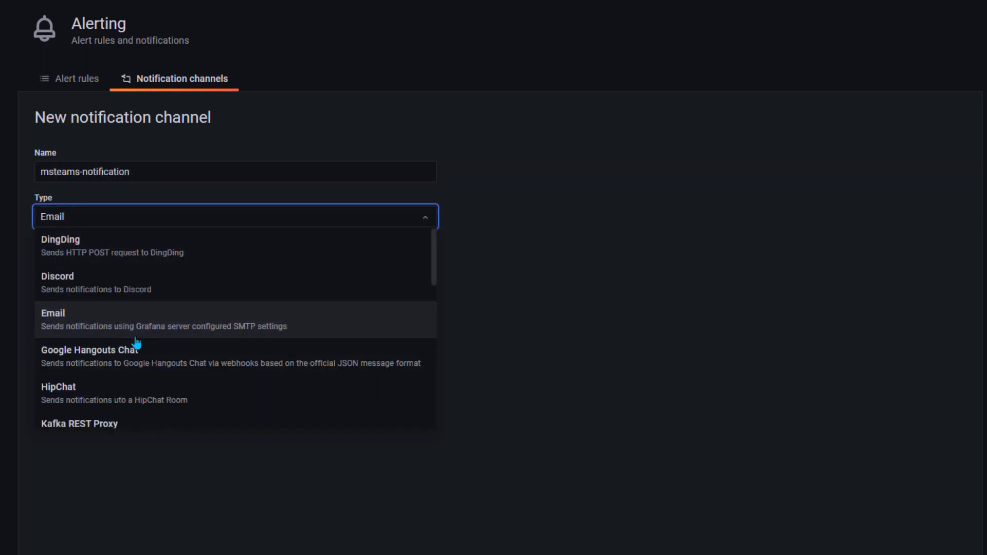
scroll(135, 346, "down", 5)
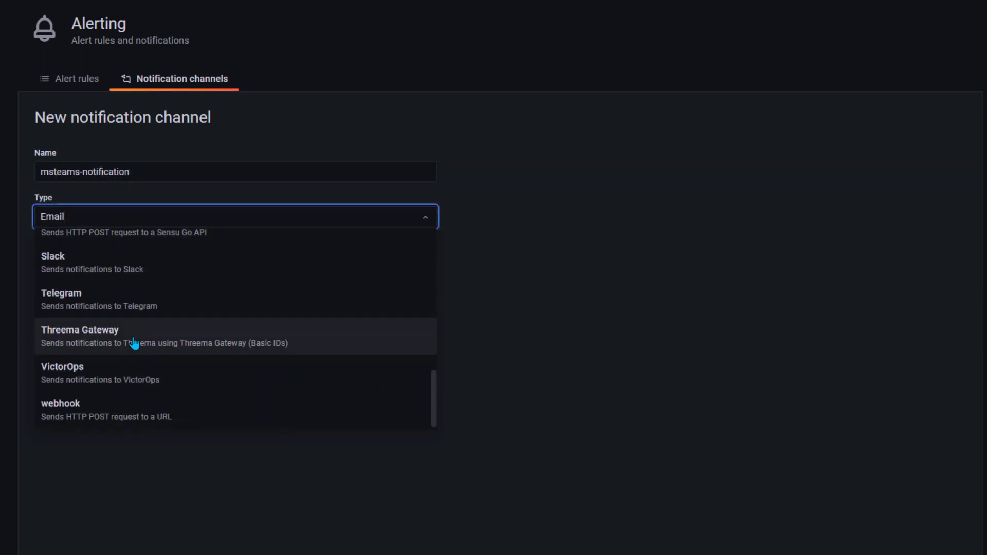
scroll(134, 344, "up", 5)
left_click(157, 244)
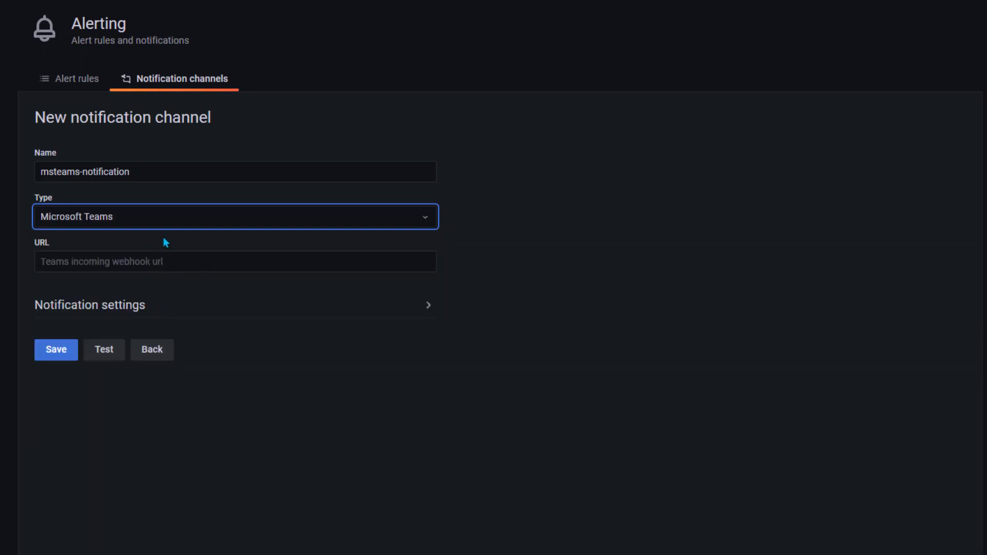
left_click(167, 264)
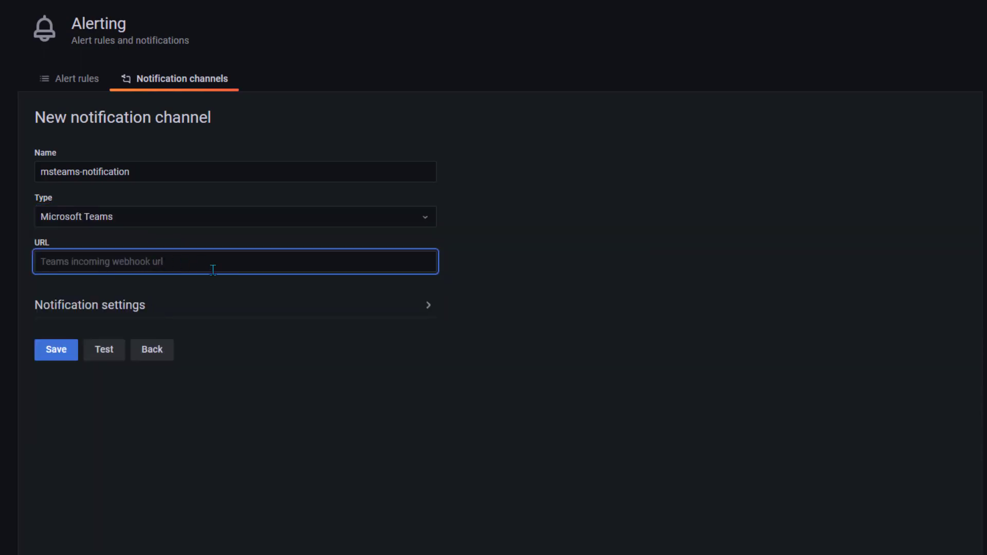
key("ctrl+v")
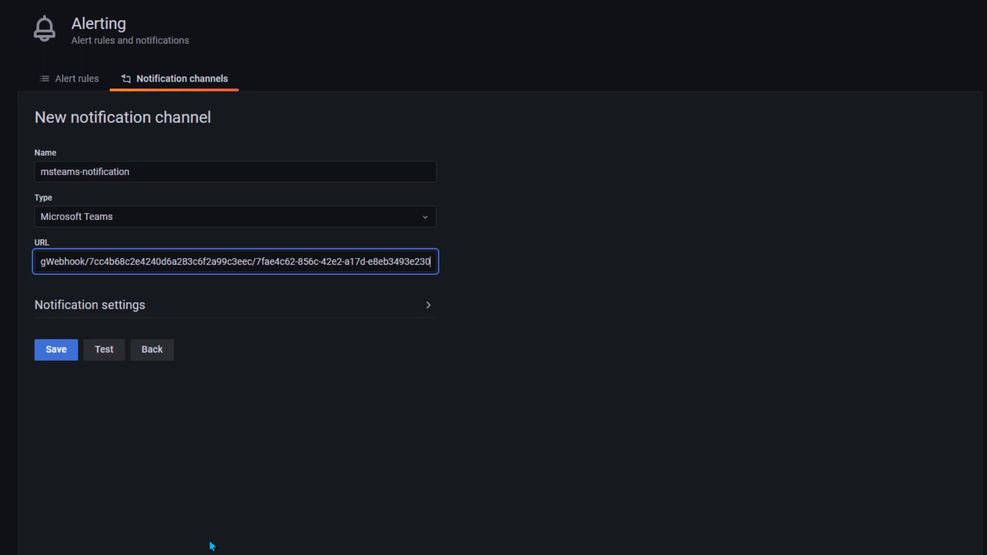
Step: Switch to Teams, finish the msteams-notification webhook setup and close the channel's connectors dialog
key("alt+Tab")
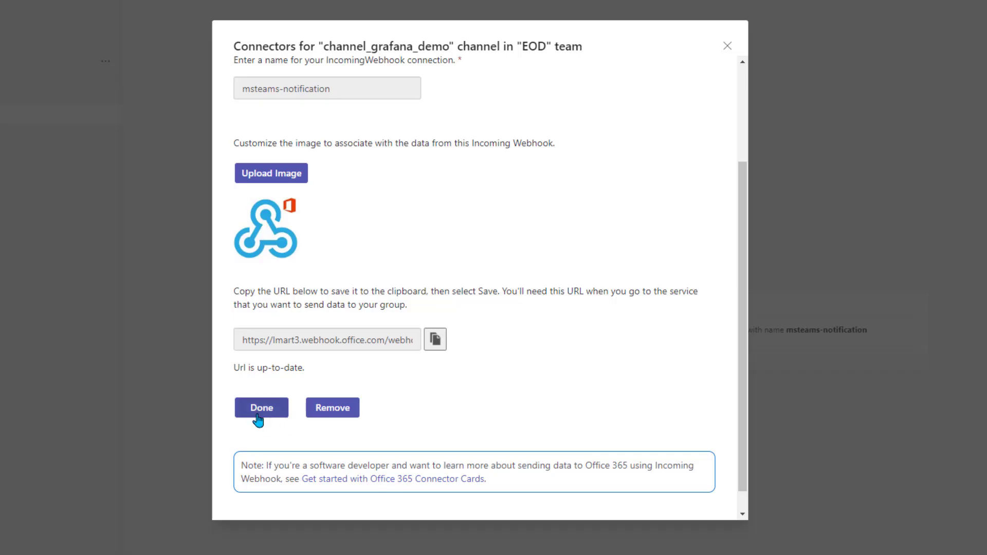
left_click(259, 414)
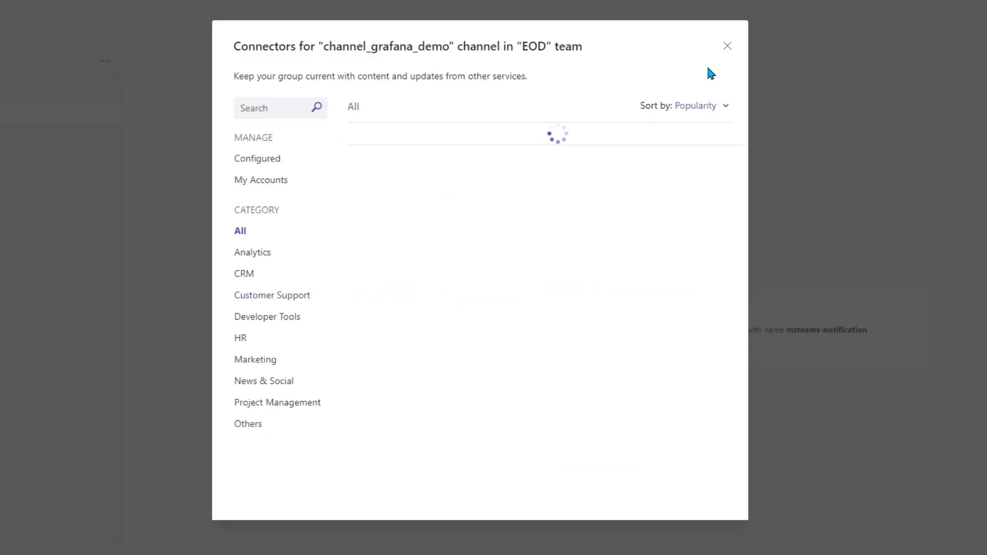
left_click(728, 48)
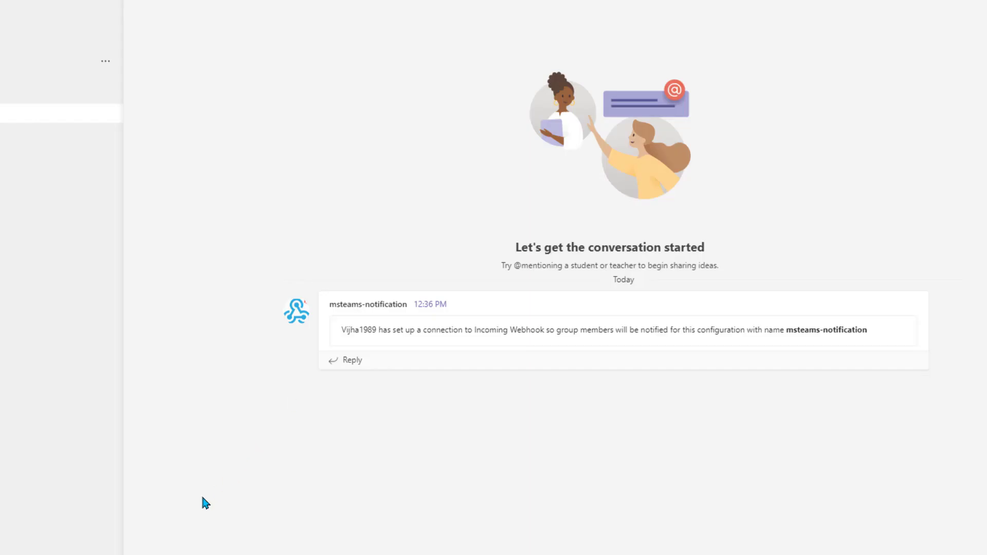
Step: Switch to Grafana, send a test notification through the new channel and check channel_grafana_demo in Teams for it
key("alt+Tab")
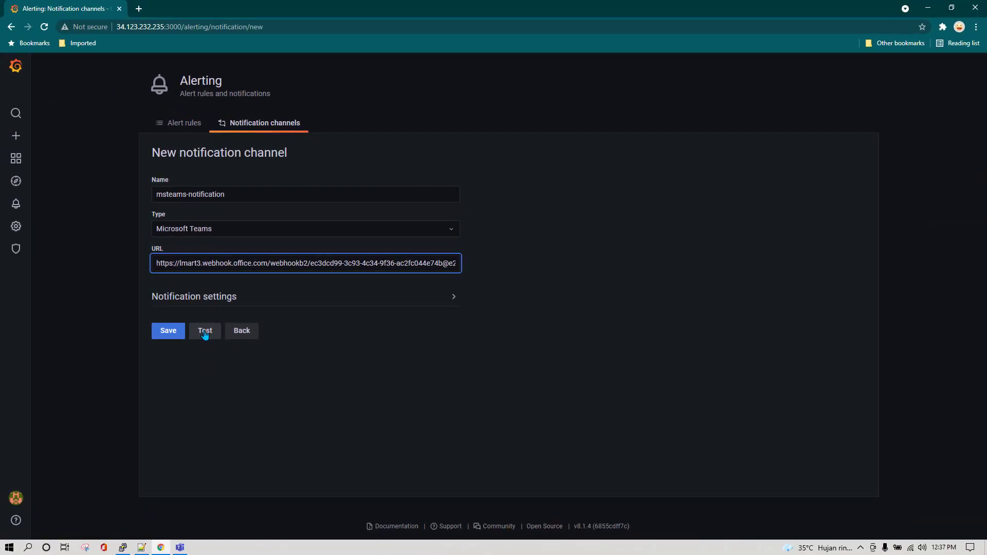
left_click(205, 333)
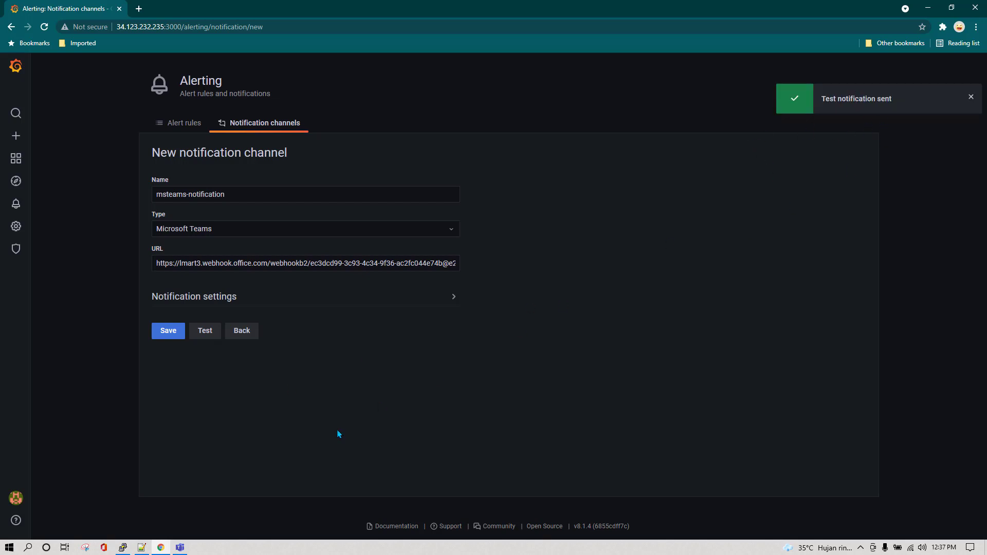
left_click(180, 547)
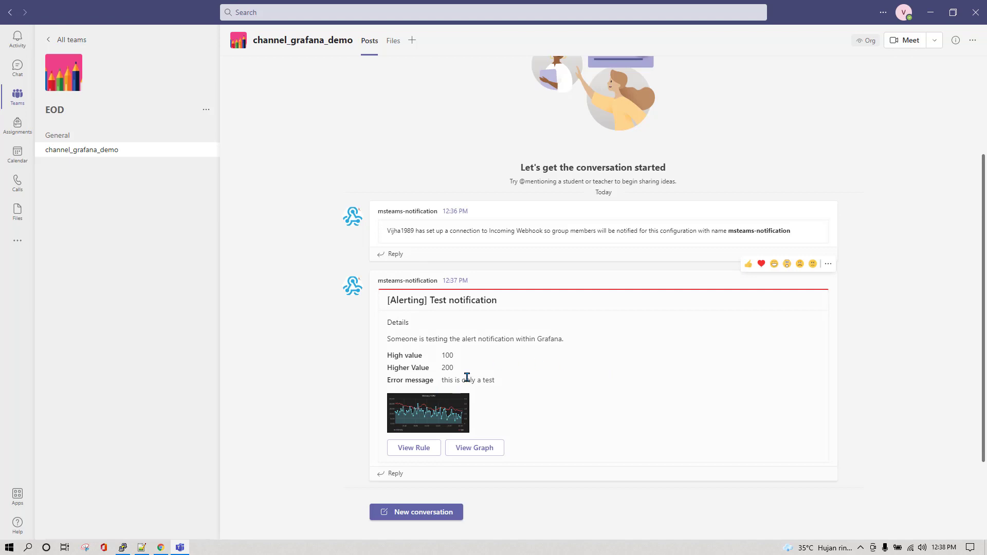
Step: Switch back to Grafana and save the msteams-notification notification channel
left_click(161, 547)
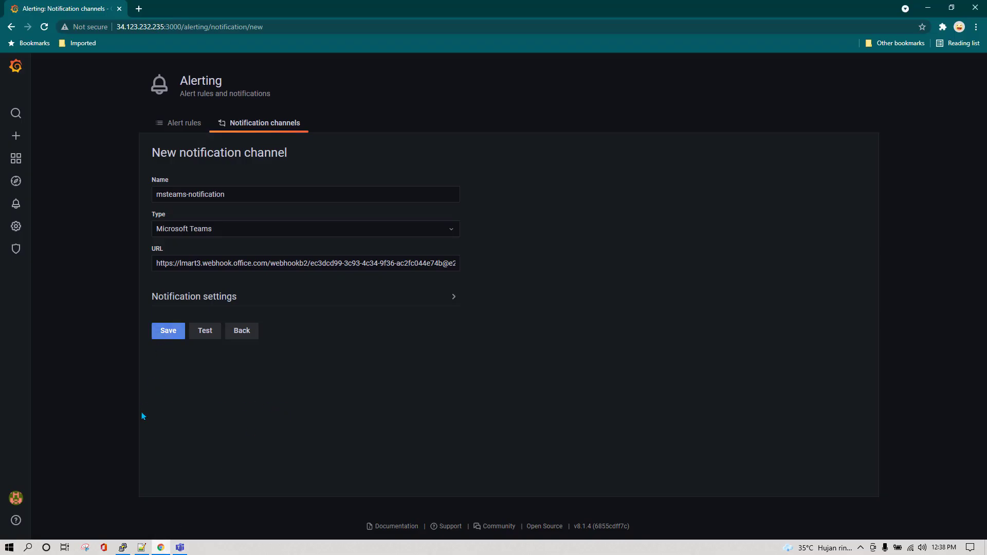
left_click(165, 336)
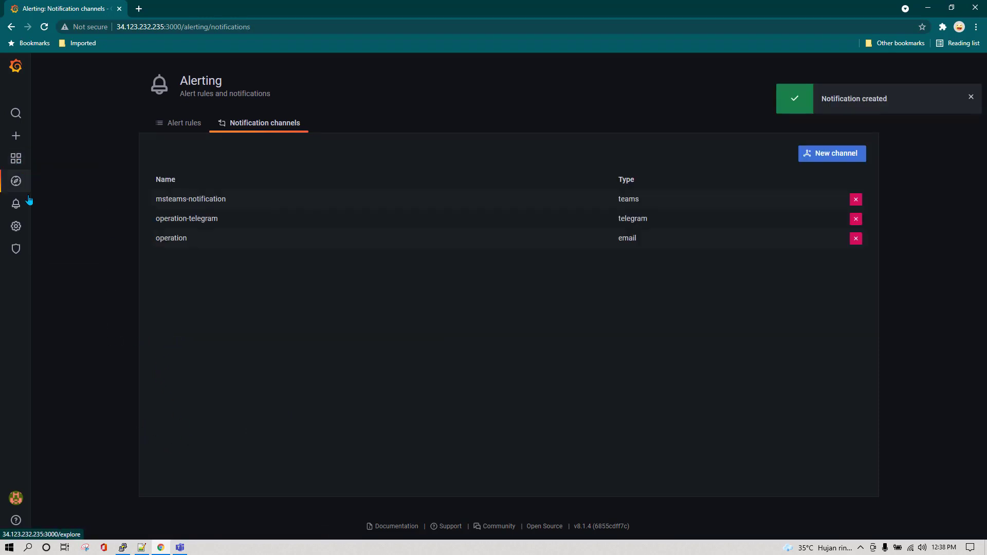
Step: Open the System Health dashboard and set its auto-refresh interval to 5s
mouse_move(16, 159)
left_click(66, 203)
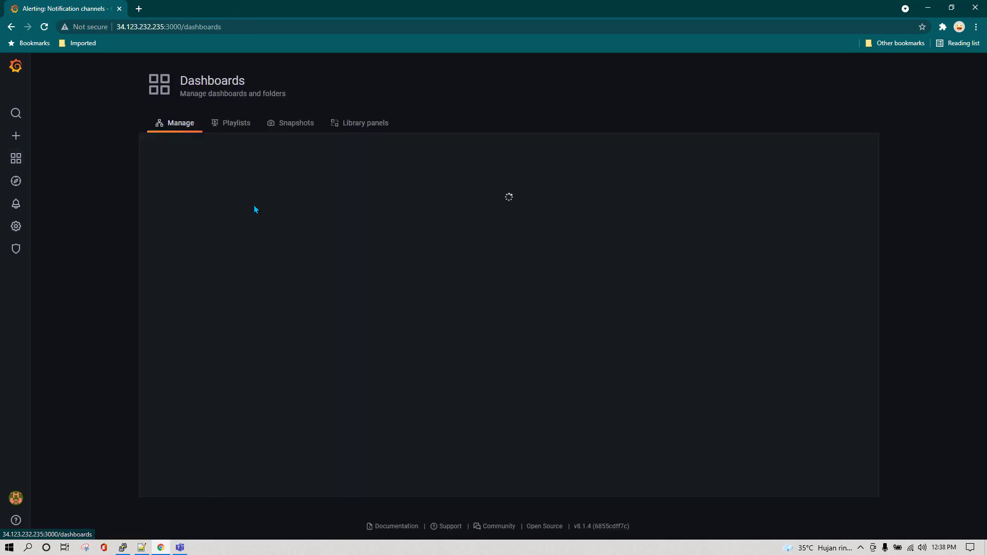
left_click(216, 245)
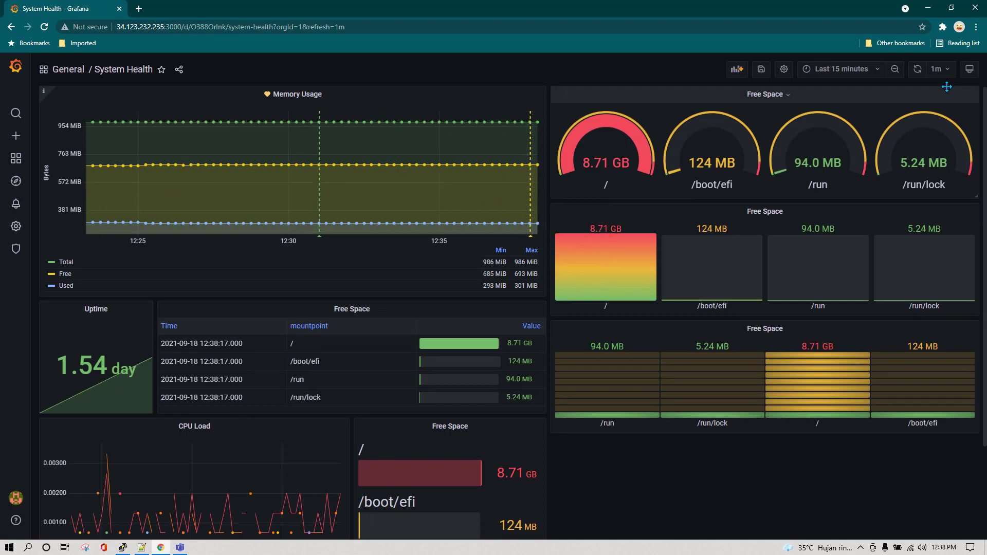
left_click(918, 69)
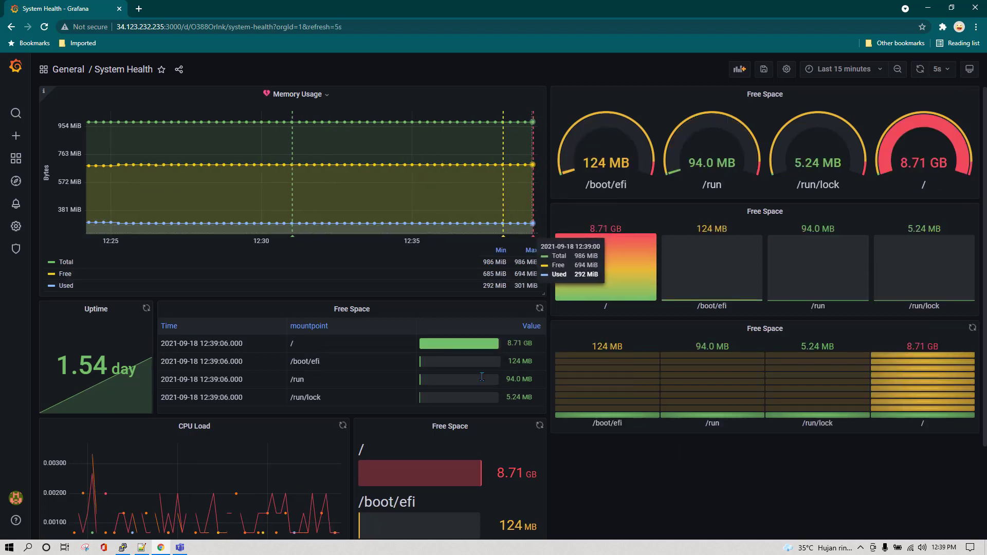
Step: Check channel_grafana_demo in Teams for a Memory Usage alert and return to the Grafana dashboard
left_click(180, 549)
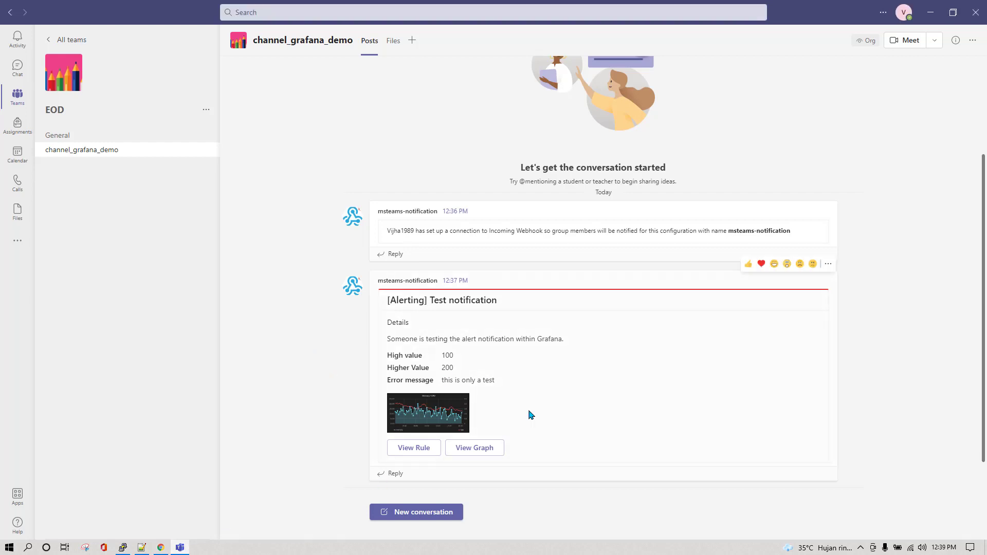
left_click(161, 549)
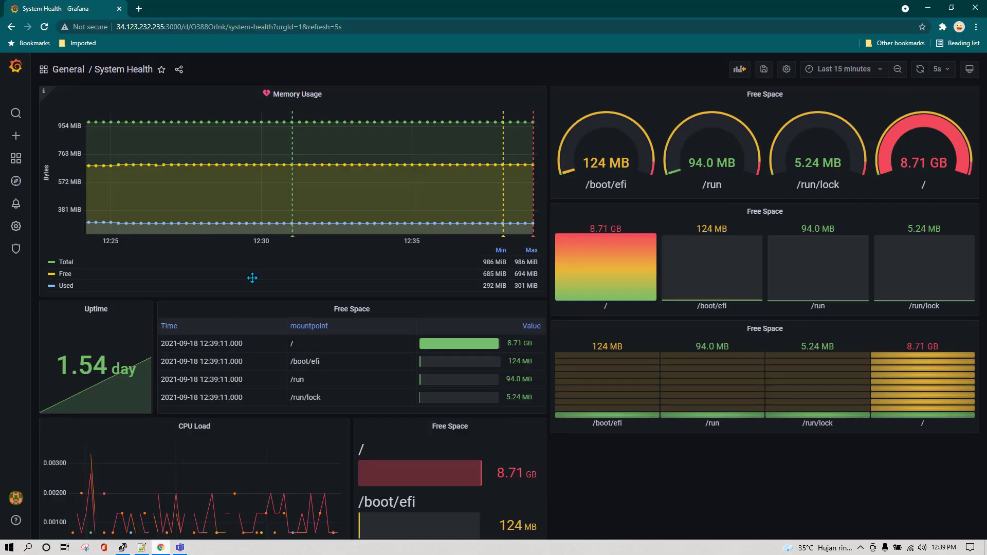
Step: Edit the Memory Usage panel, add msteams-notification to its alert's notification recipients and apply the change
left_click(320, 95)
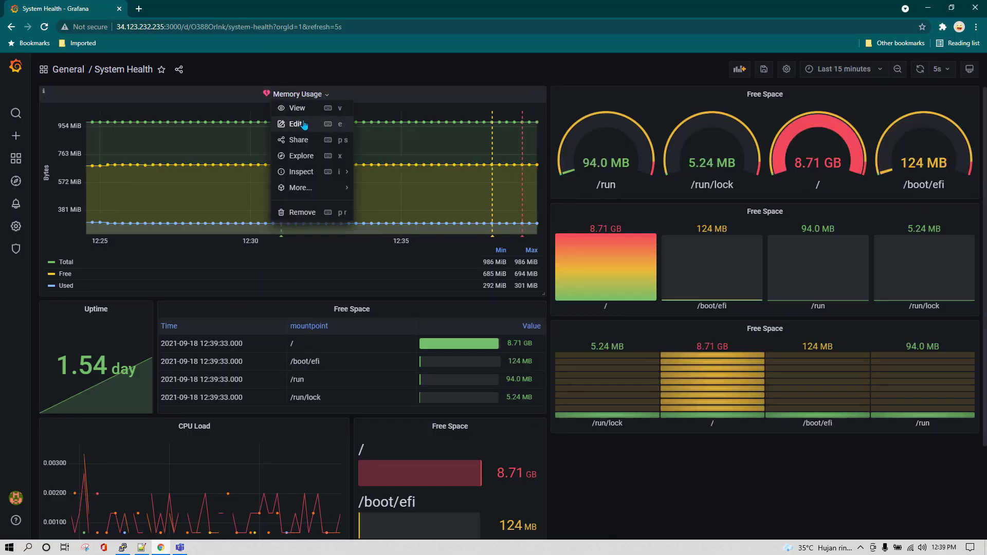
left_click(304, 124)
scroll(505, 453, "down", 2)
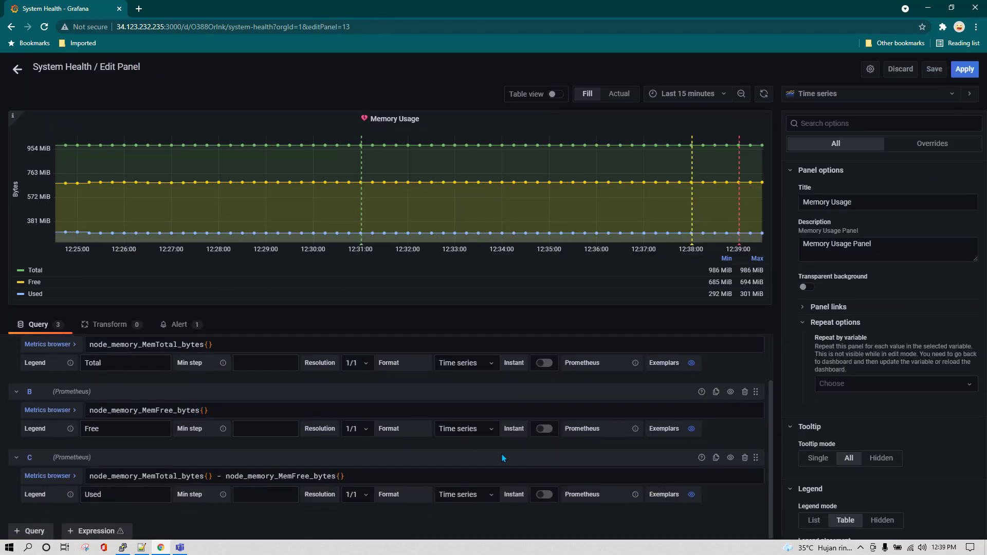
left_click(180, 324)
scroll(408, 458, "down", 3)
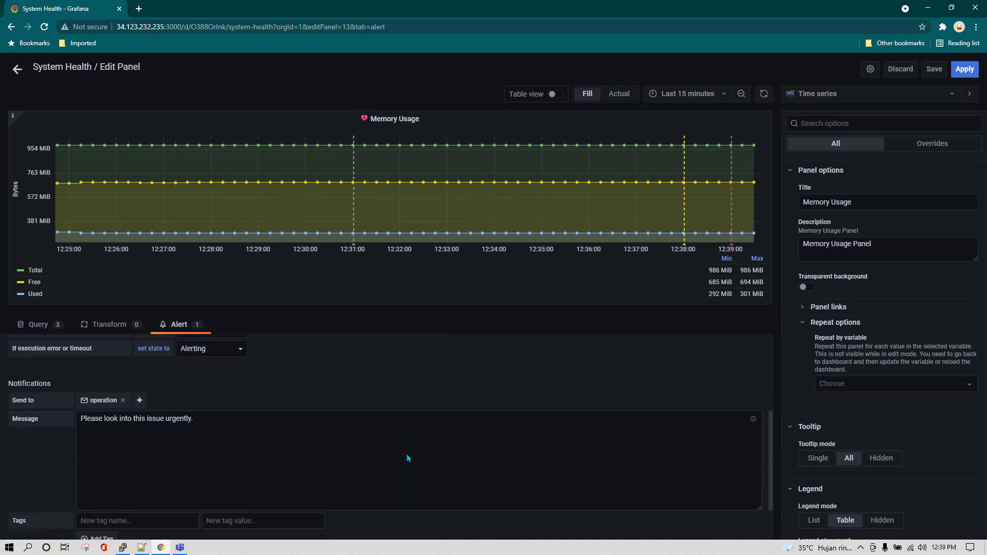
left_click(140, 401)
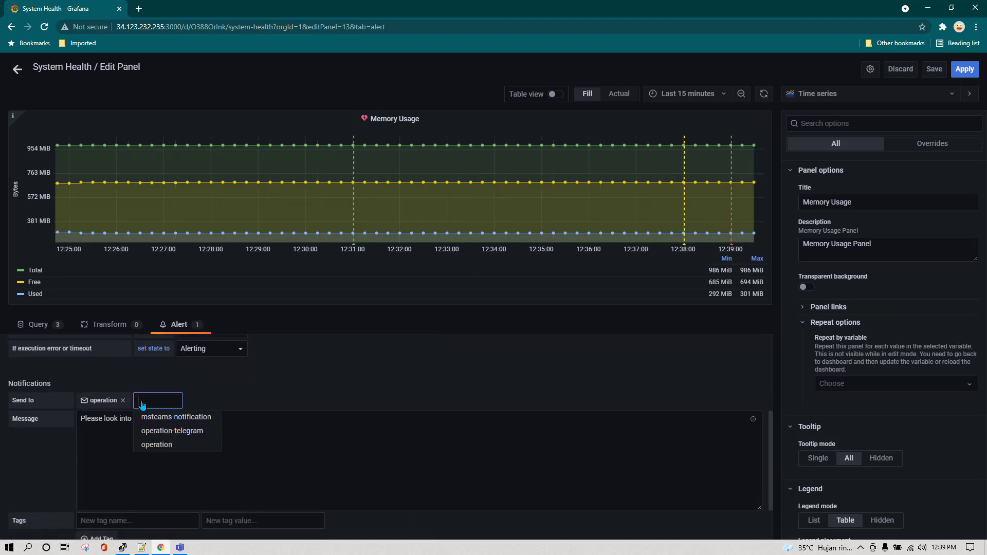
left_click(201, 417)
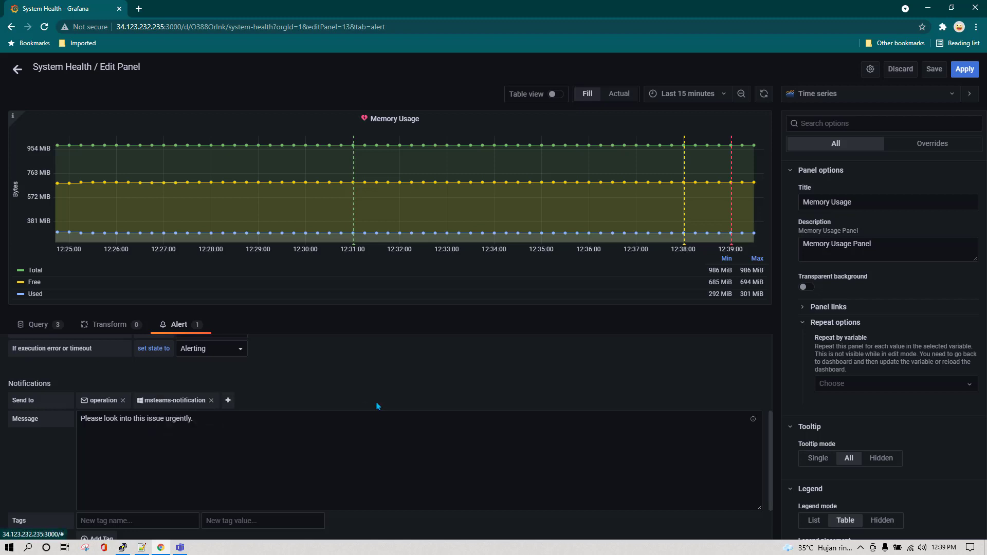
left_click(965, 69)
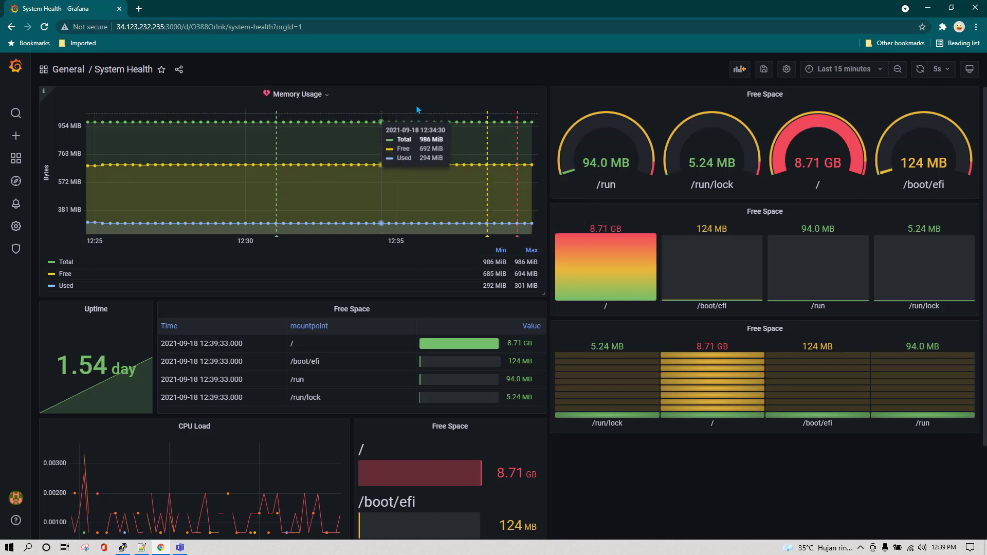
Step: Raise the Memory Usage alert condition's IS ABOVE threshold by appending a long run of zeros and apply the panel change
left_click(326, 97)
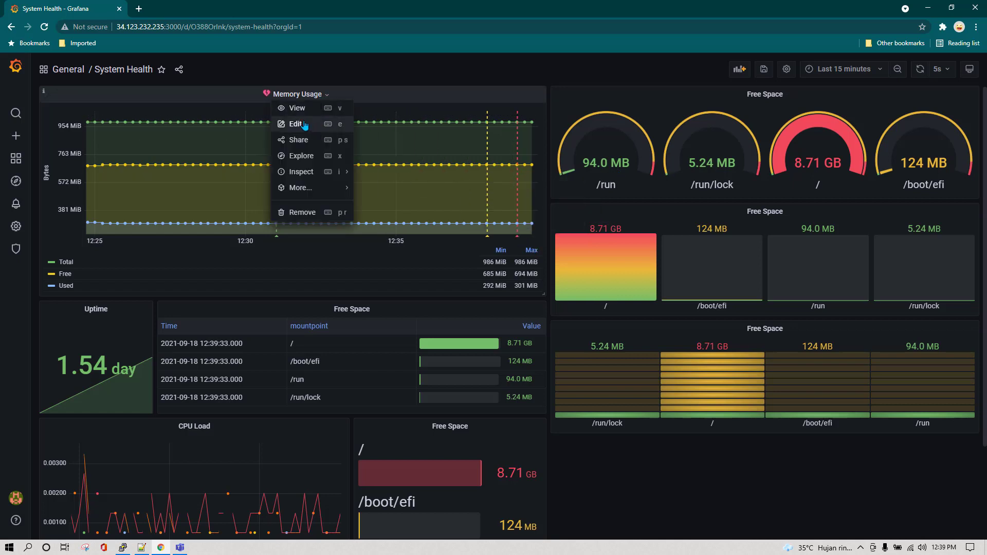
left_click(303, 124)
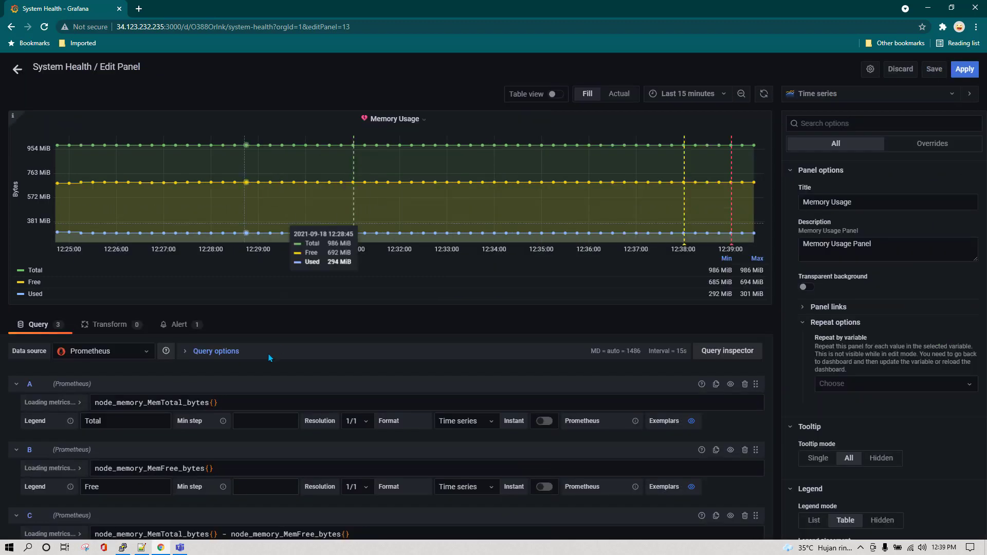
left_click(179, 324)
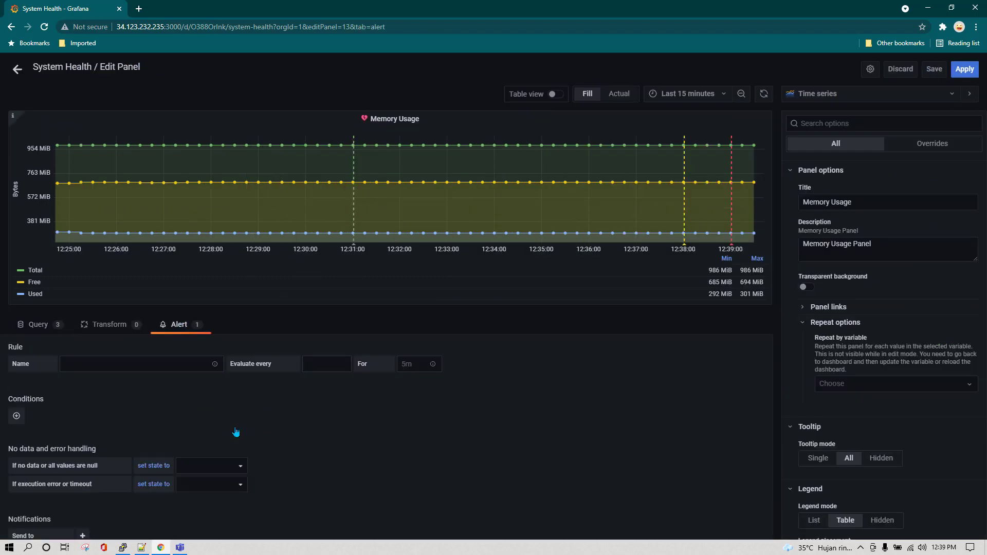
left_click(285, 417)
type("0000000000000000")
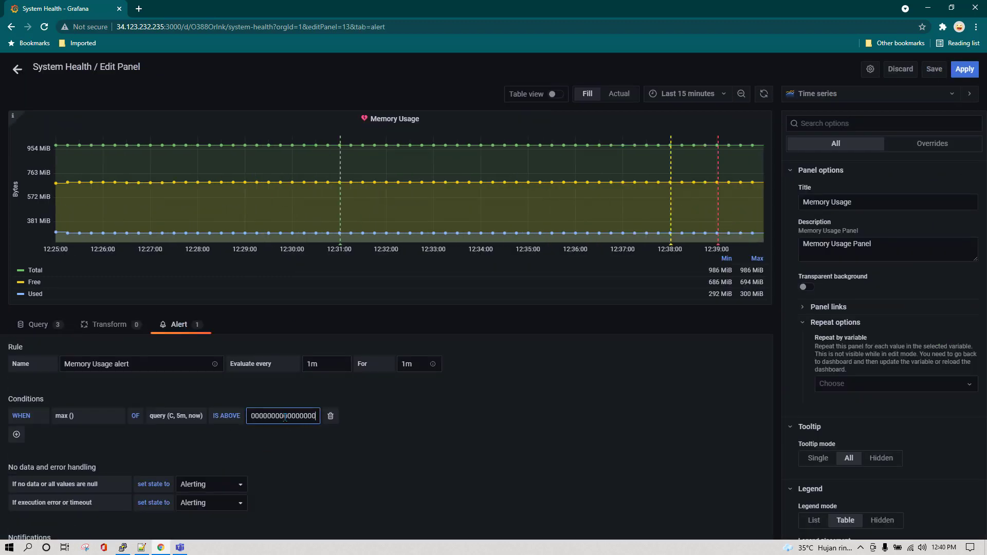
left_click(960, 71)
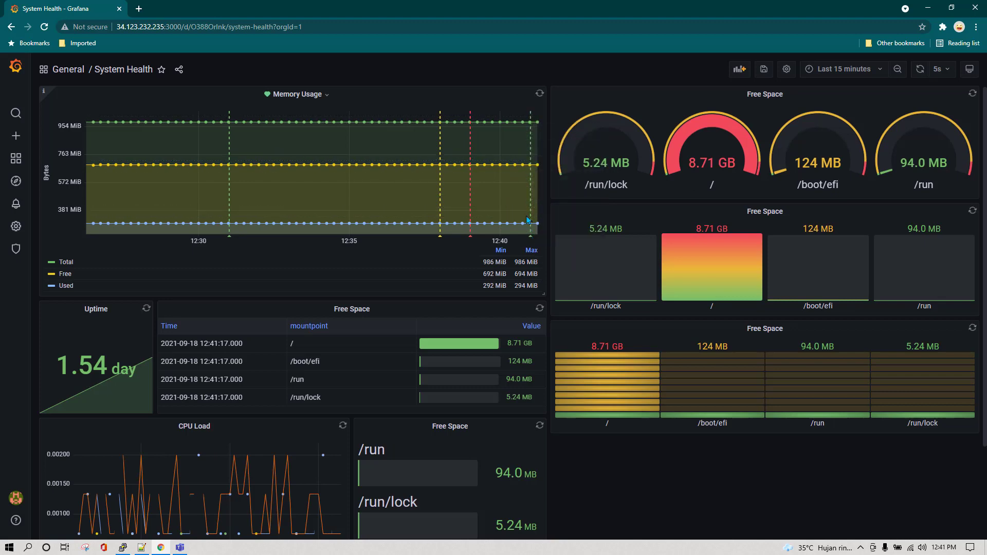
Step: Switch to Teams and check channel_grafana_demo for the Memory Usage alert notification and its status
left_click(180, 547)
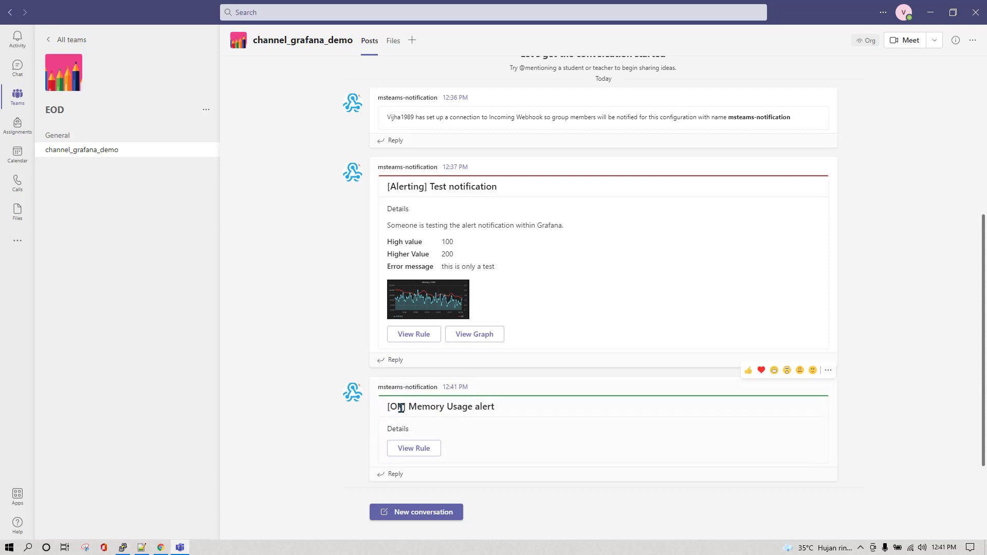
left_click_drag(398, 407, 468, 407)
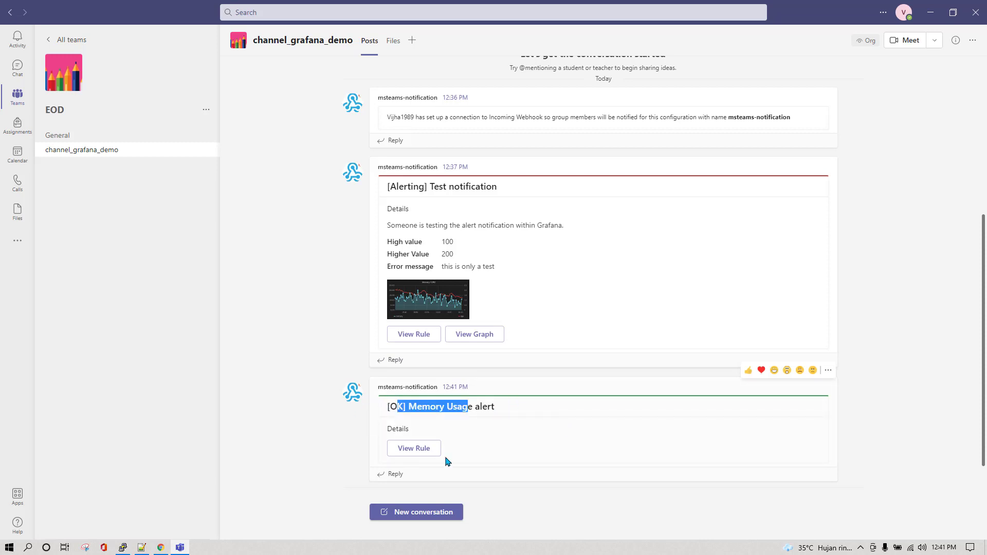
left_click(577, 424)
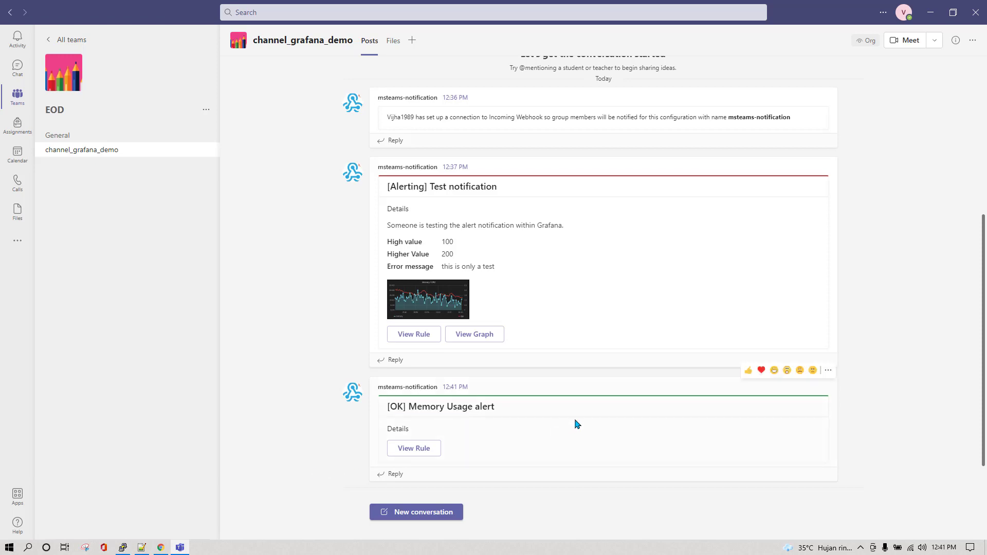